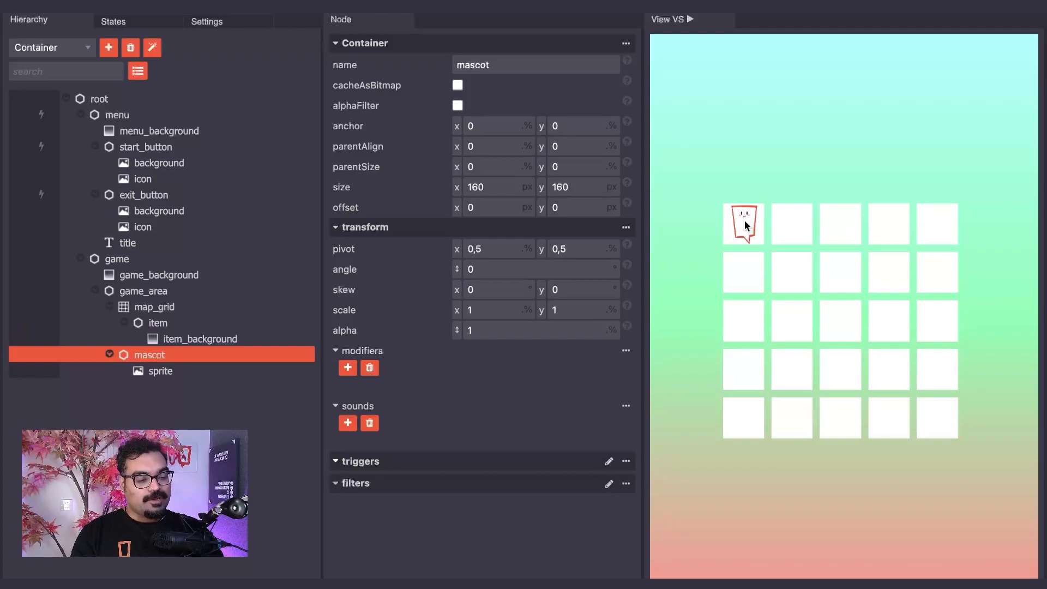
# Step: Enable the dragX trigger on the mascot container
pyautogui.press('space')
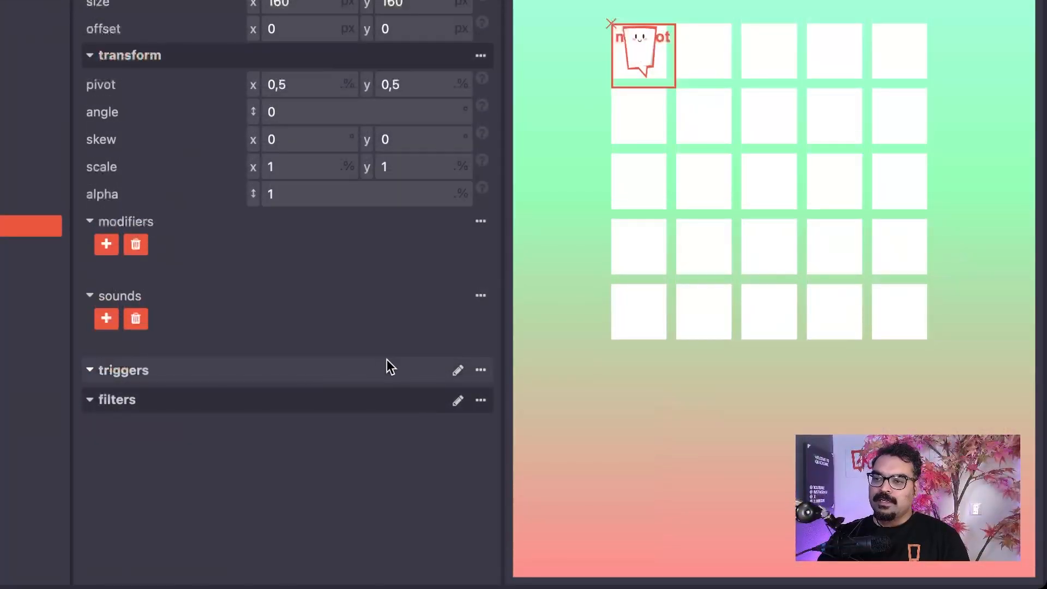
pyautogui.click(455, 372)
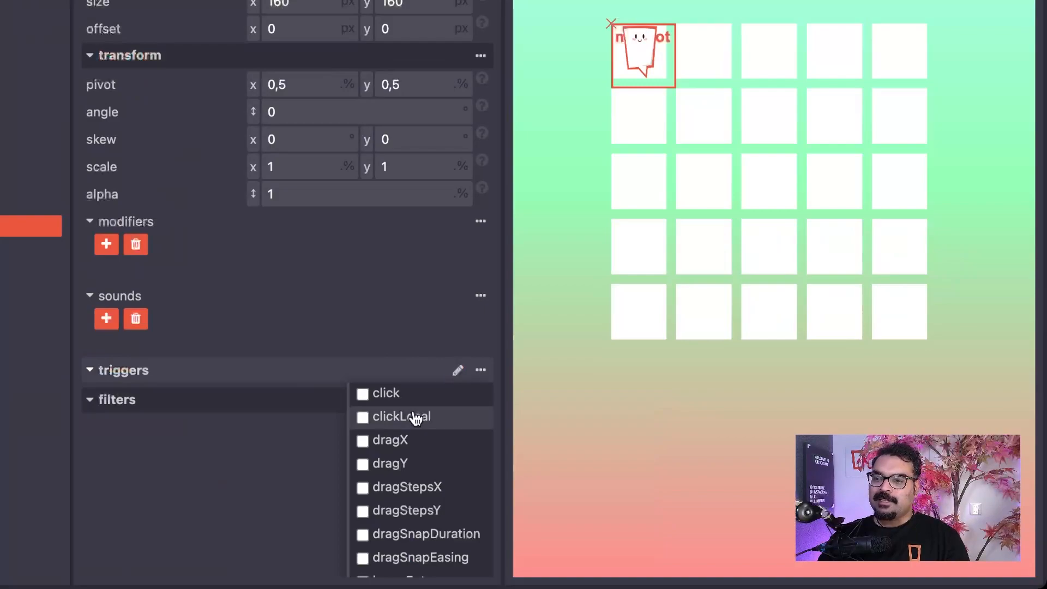
pyautogui.click(376, 446)
pyautogui.click(295, 452)
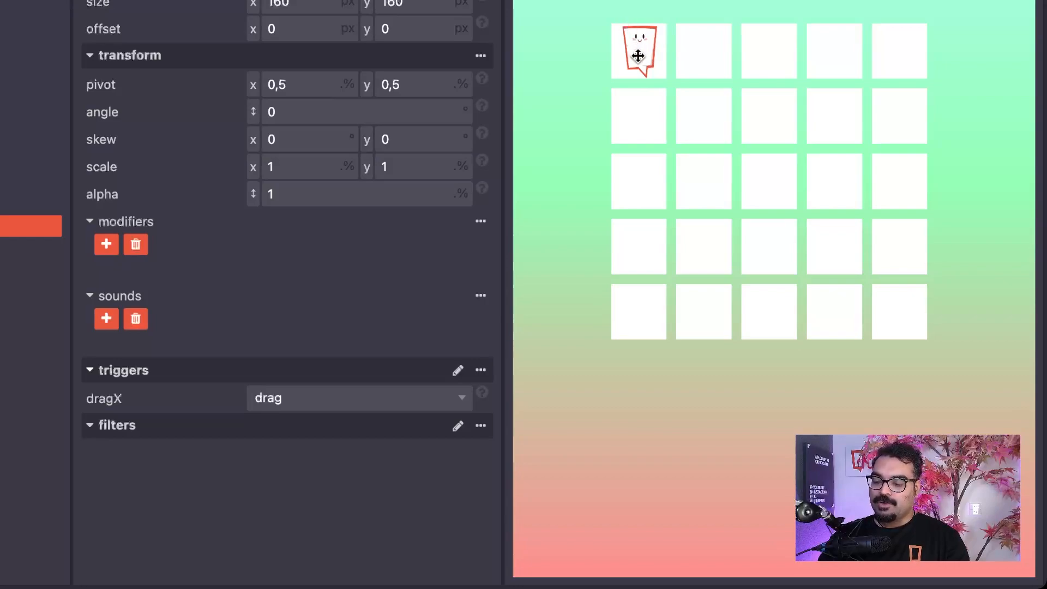
# Step: Test the mascot's horizontal movement in the preview by moving it along the first grid row and back to the first cell
pyautogui.moveTo(638, 56); pyautogui.dragTo(739, 33)
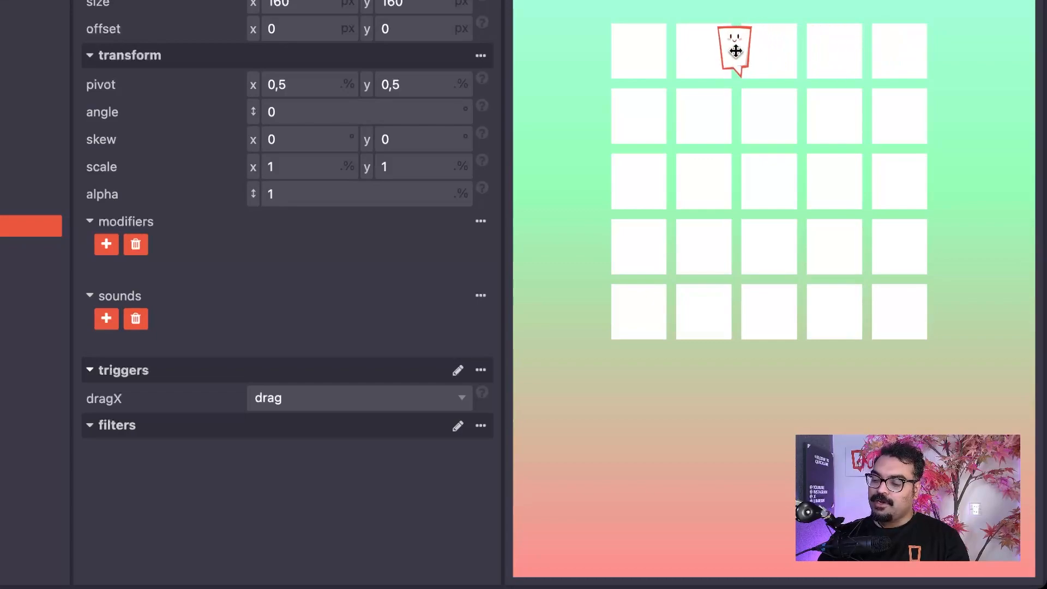
pyautogui.moveTo(736, 49)
pyautogui.mouseDown()
pyautogui.moveTo(667, 50)
pyautogui.moveTo(743, 56)
pyautogui.mouseUp()
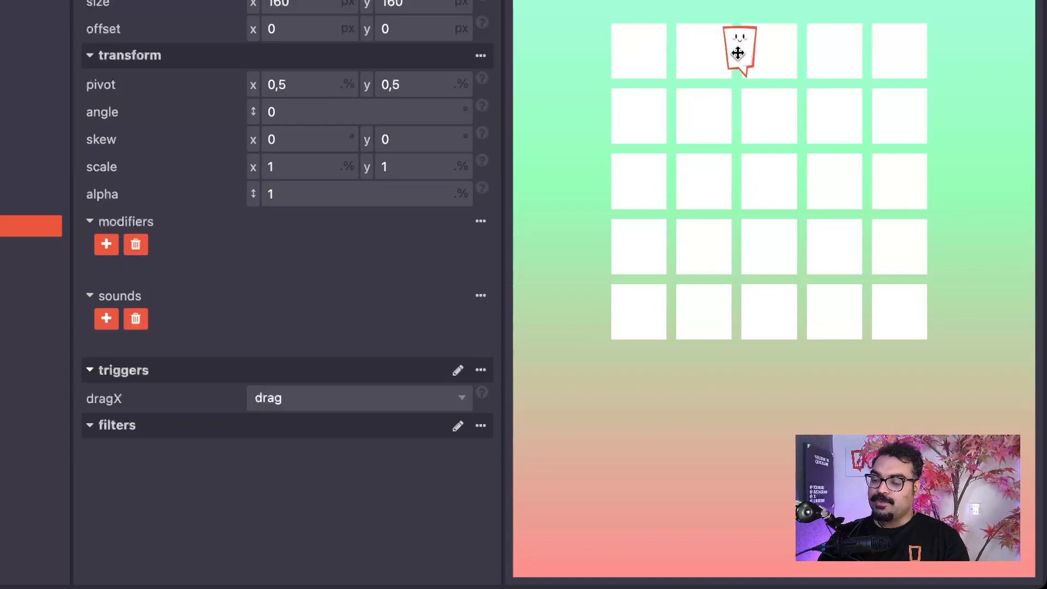
pyautogui.moveTo(738, 53); pyautogui.dragTo(631, 61)
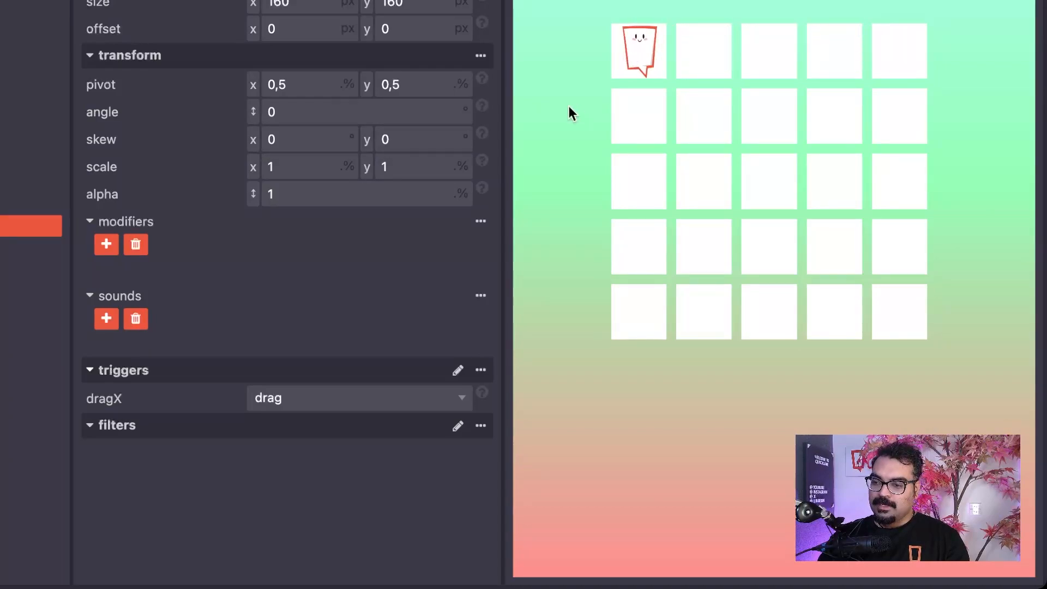
# Step: Add the dragStepsX trigger to the mascot with a value of 5 and test its stepped horizontal movement in the preview
pyautogui.click(460, 371)
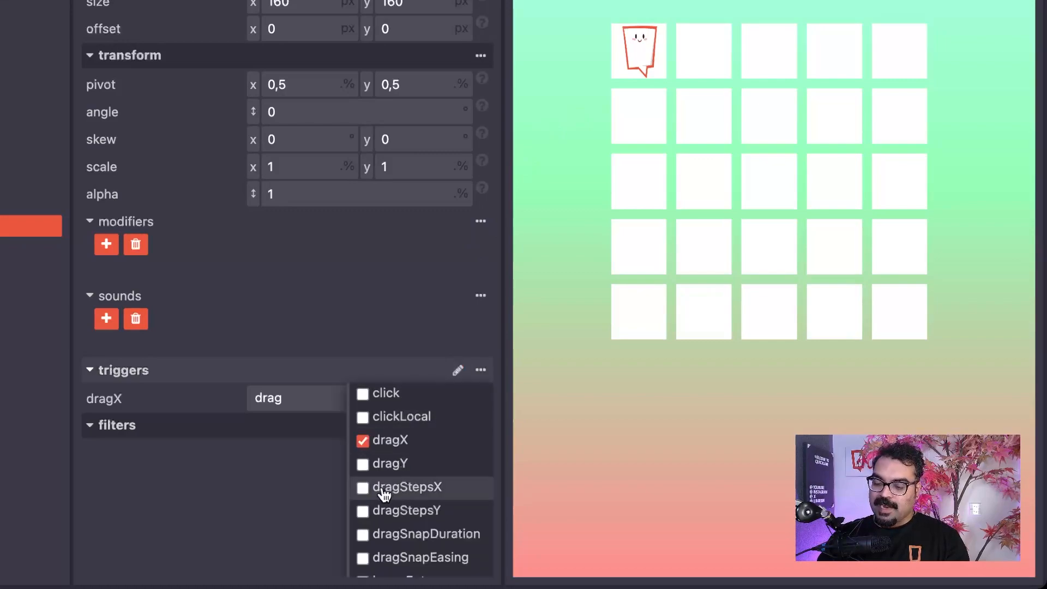
pyautogui.click(364, 486)
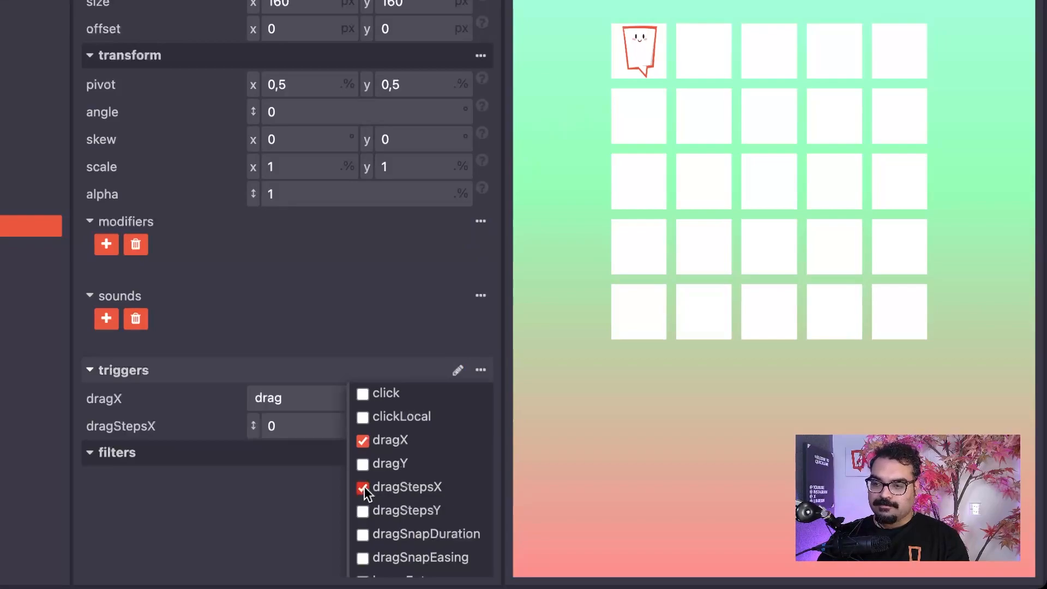
pyautogui.click(264, 484)
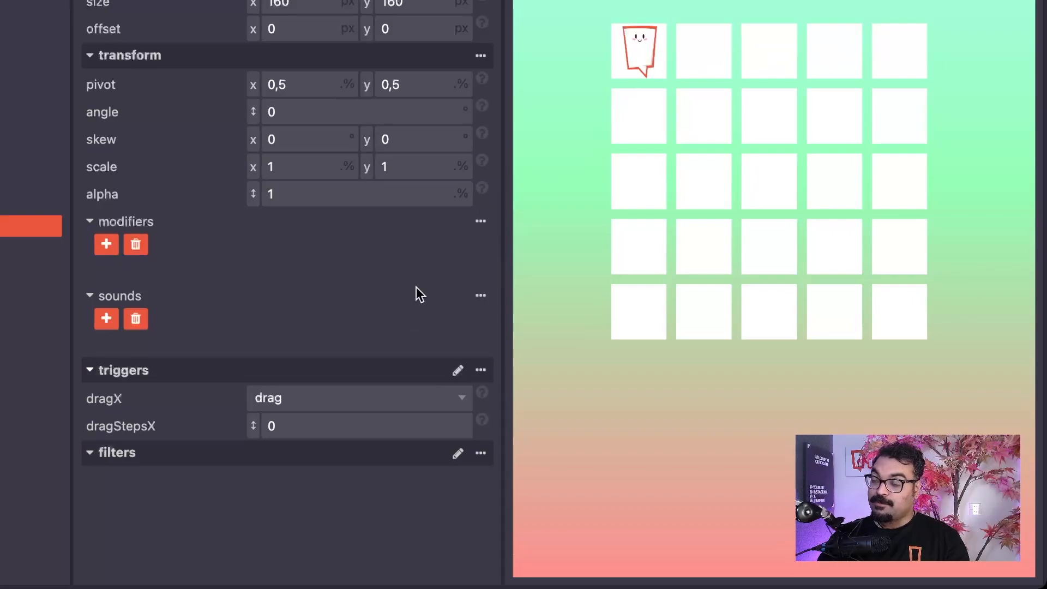
pyautogui.click(335, 423)
pyautogui.press('BackSpace')
pyautogui.write('5')
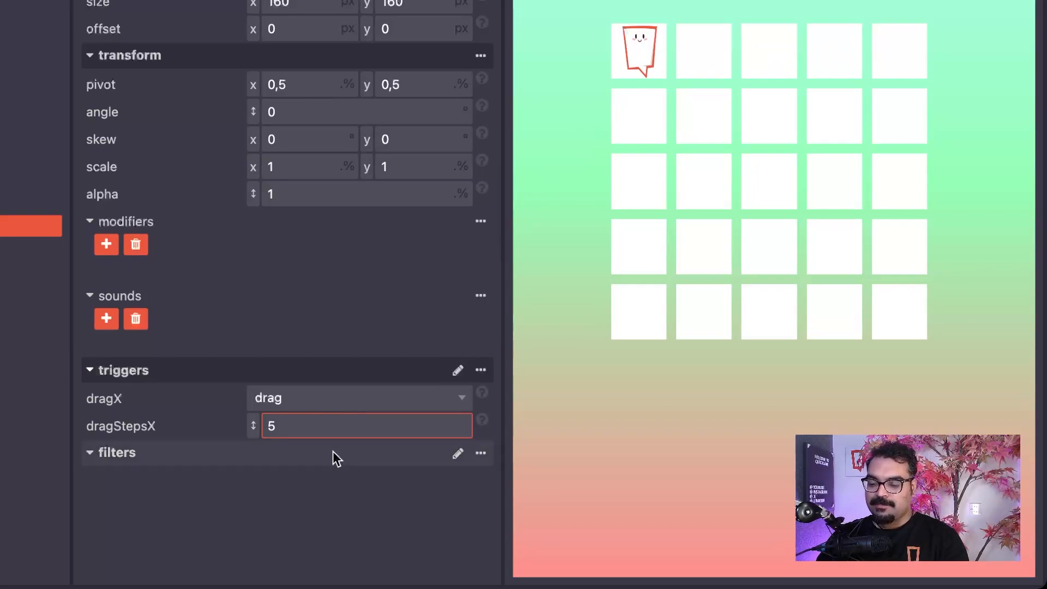
pyautogui.click(333, 469)
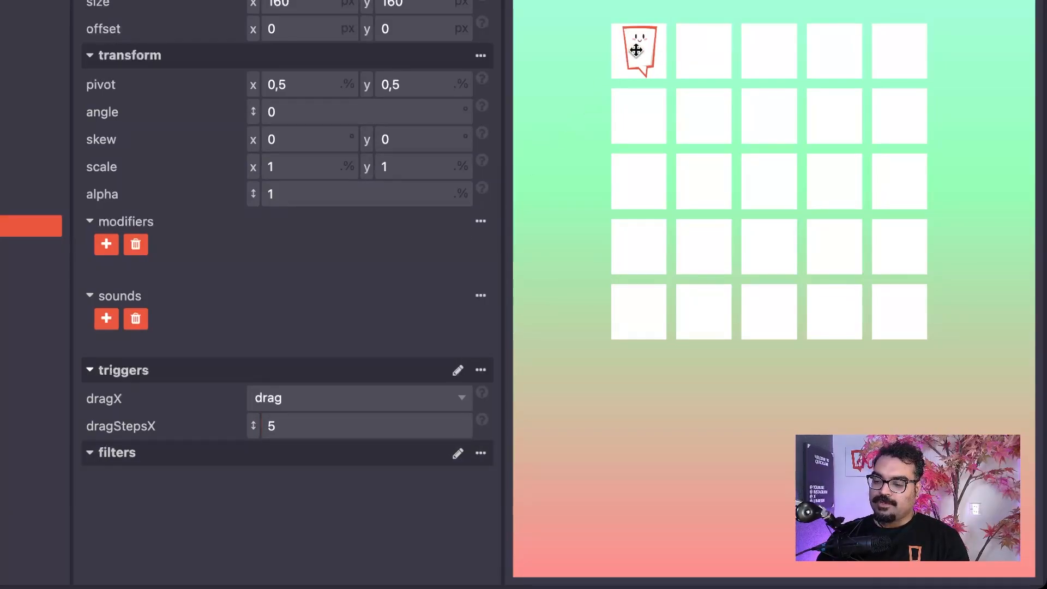
pyautogui.moveTo(635, 50); pyautogui.dragTo(660, 55)
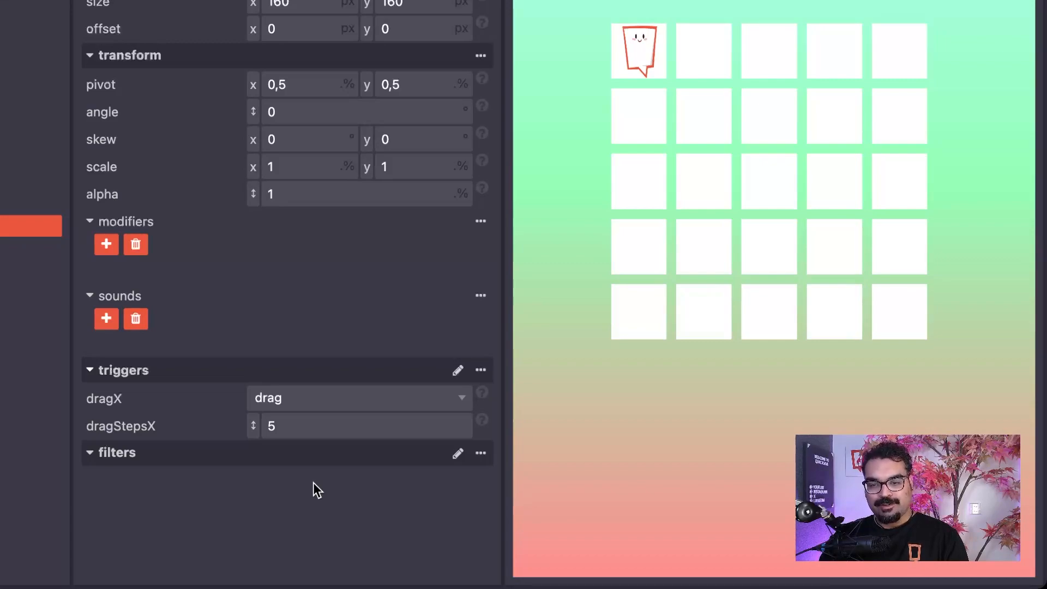
# Step: Enable the dragSnapDuration and dragSnapEasing triggers on the mascot container
pyautogui.click(455, 373)
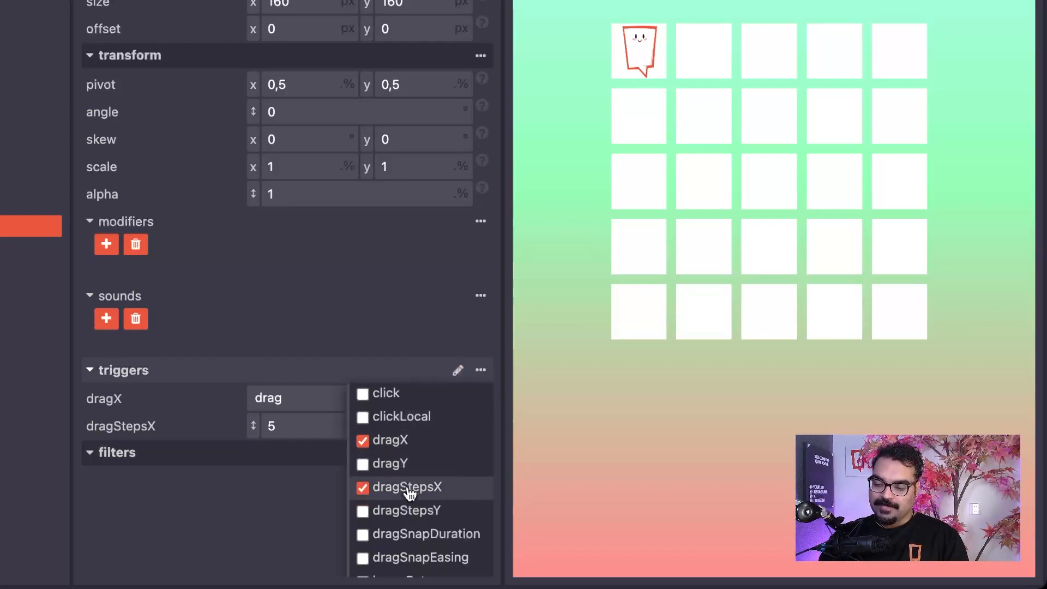
pyautogui.click(386, 535)
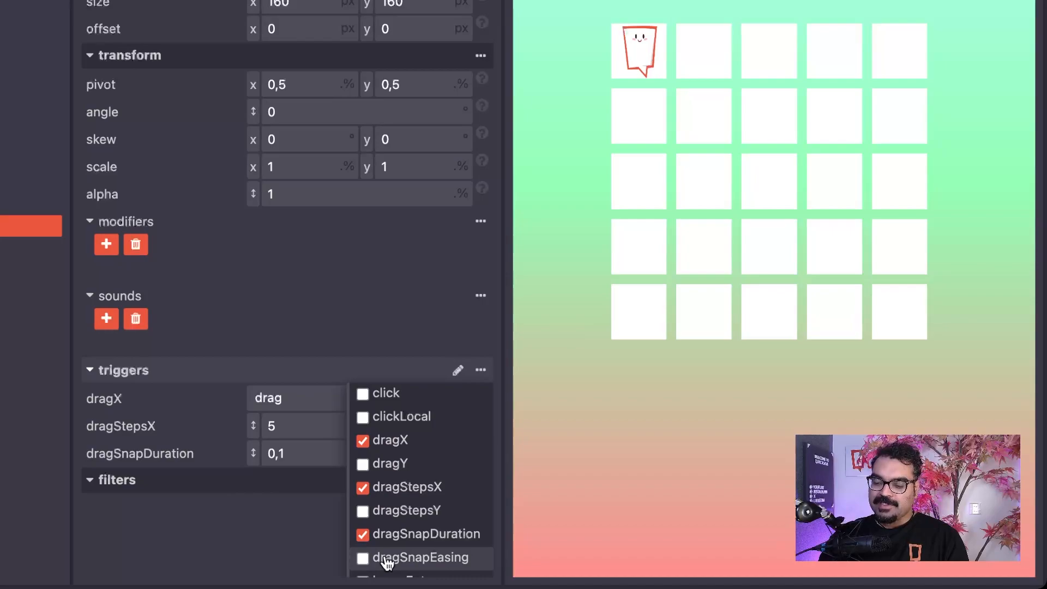
pyautogui.click(388, 560)
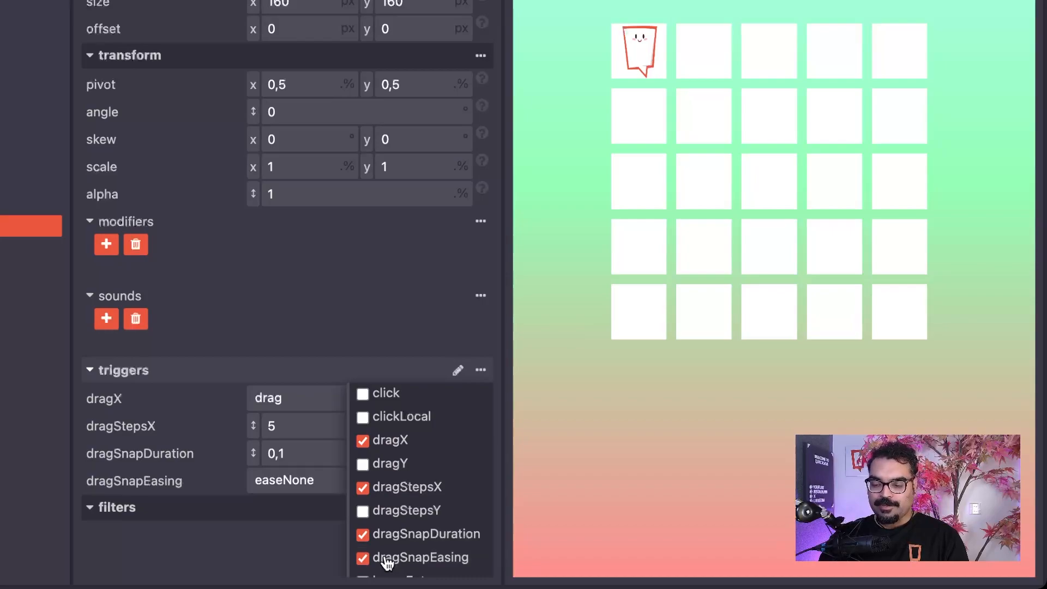
pyautogui.click(261, 524)
# Step: Set the mascot's snap duration to 0,5 s with easeOutCubic easing and test the snapping along the first grid row
pyautogui.click(336, 448)
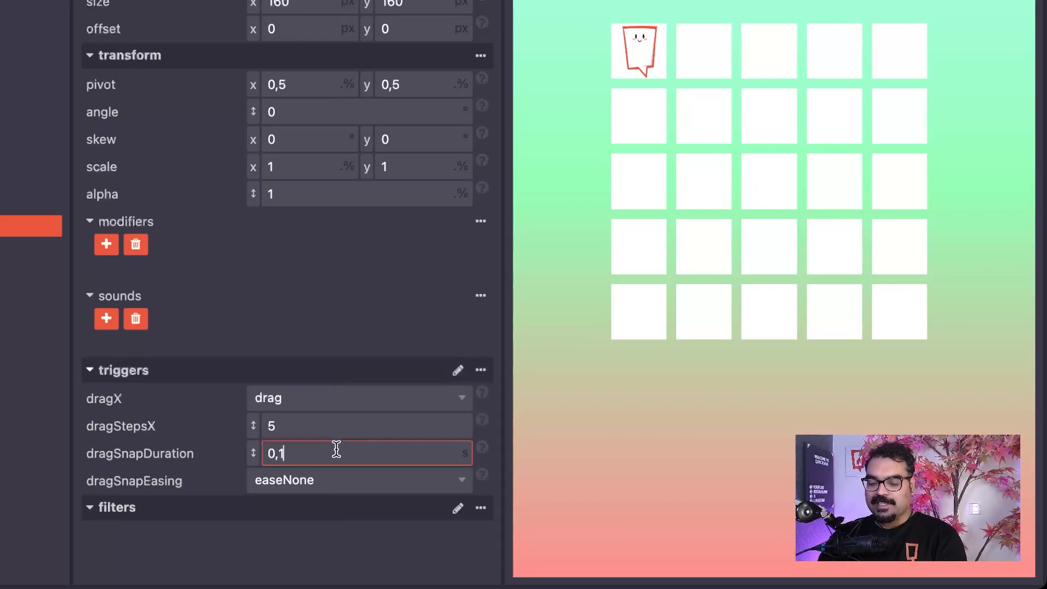
pyautogui.press('BackSpace')
pyautogui.write('5')
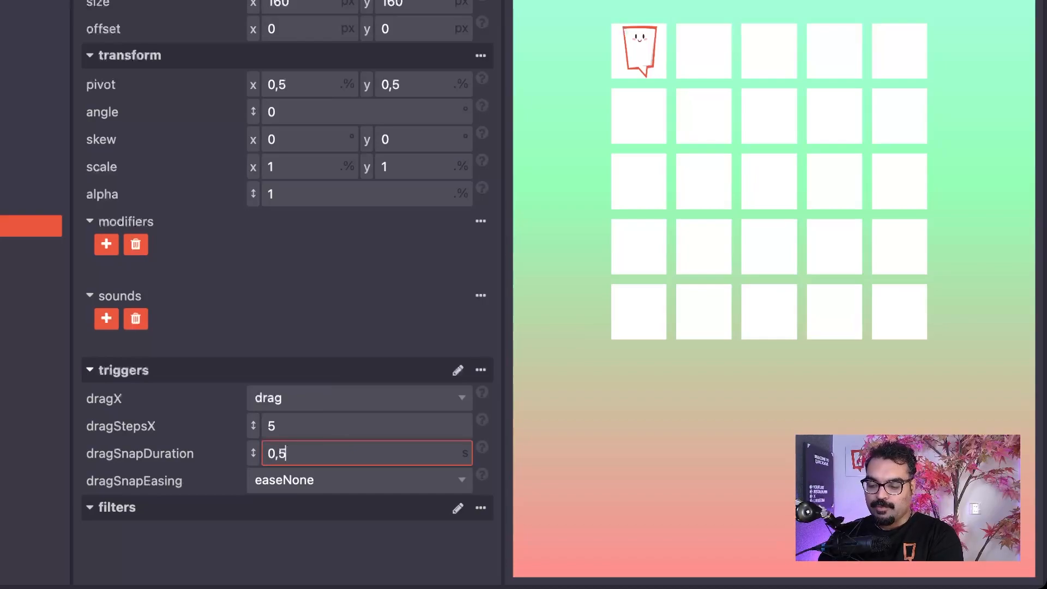
pyautogui.click(337, 518)
pyautogui.click(339, 482)
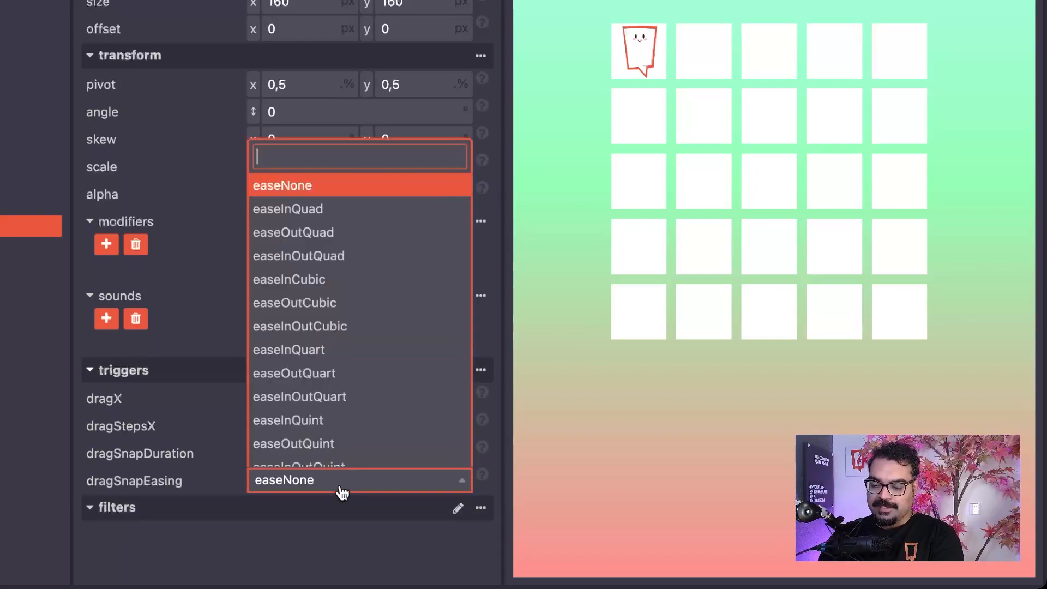
pyautogui.click(360, 306)
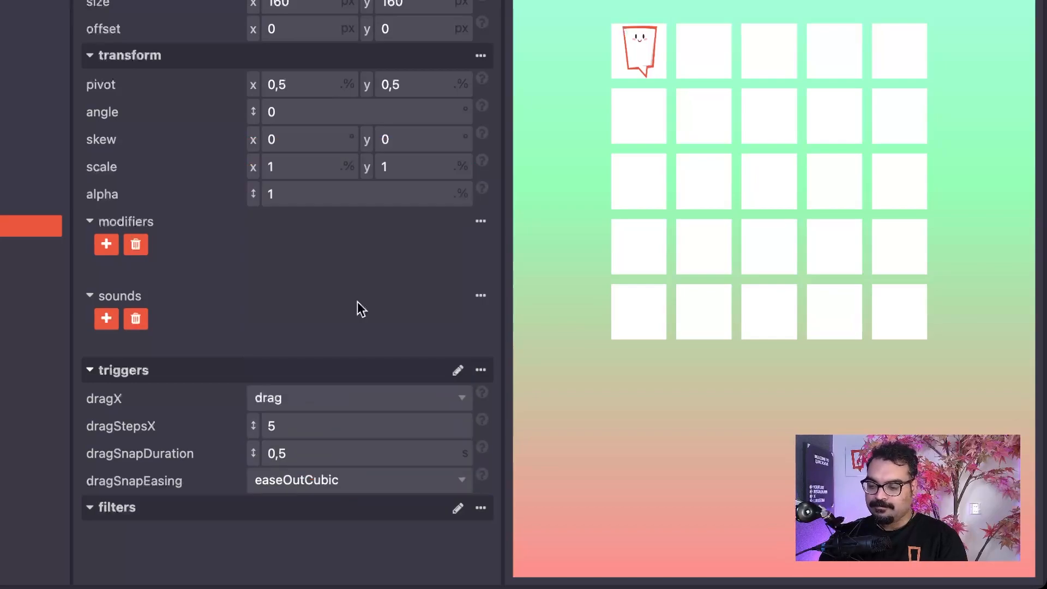
pyautogui.moveTo(641, 52); pyautogui.dragTo(781, 49)
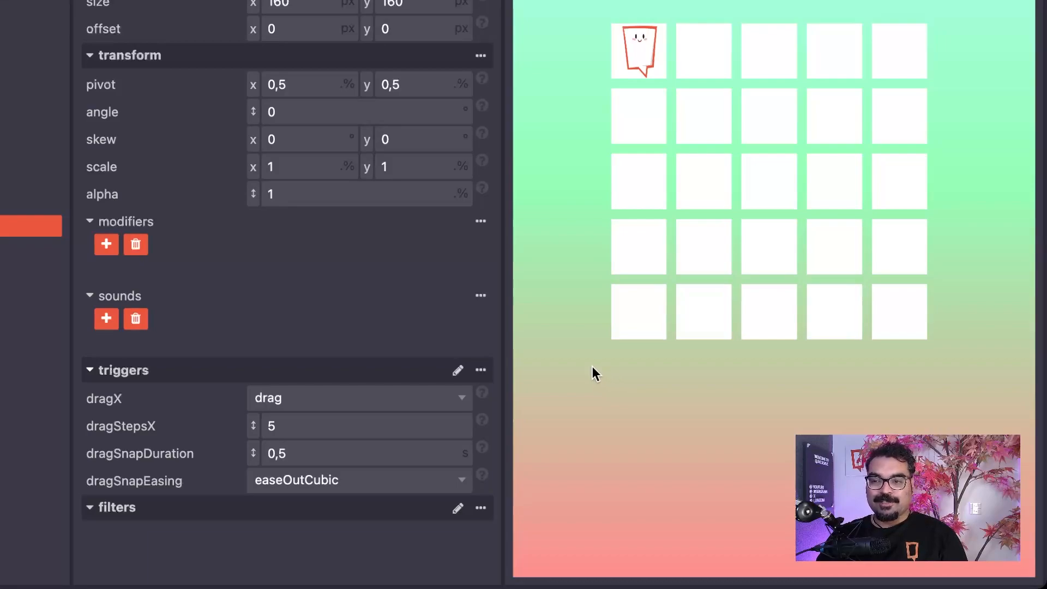
# Step: Enable the dragY and dragStepsY triggers on the mascot container
pyautogui.click(458, 370)
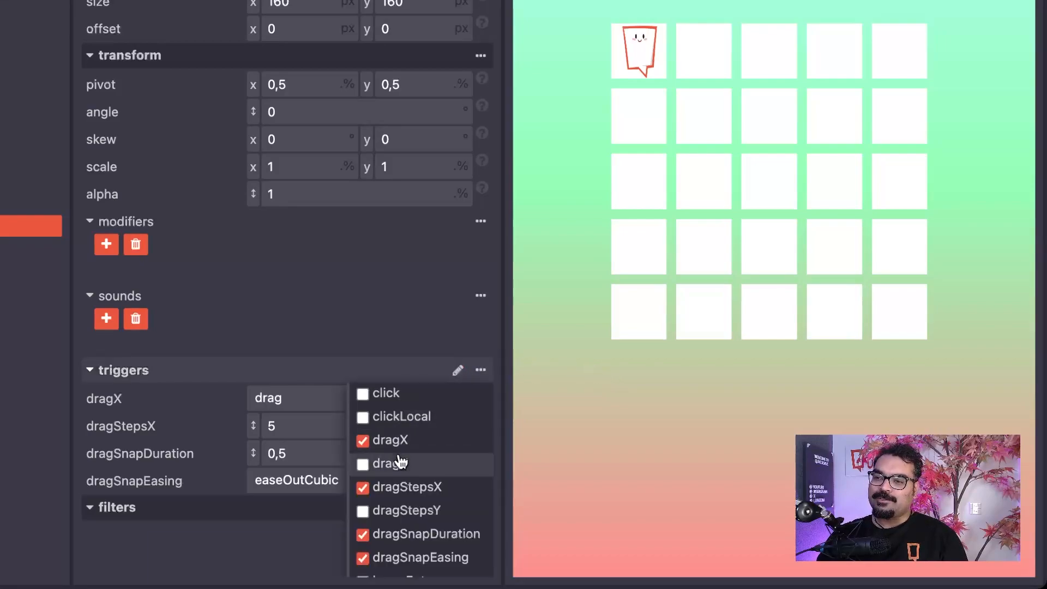
pyautogui.click(384, 466)
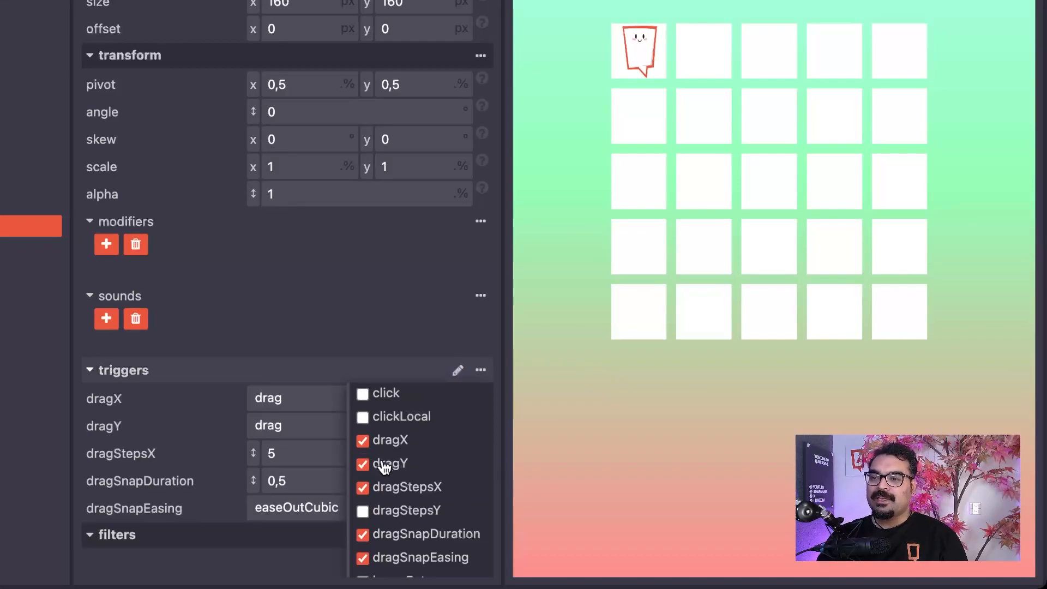
pyautogui.click(385, 509)
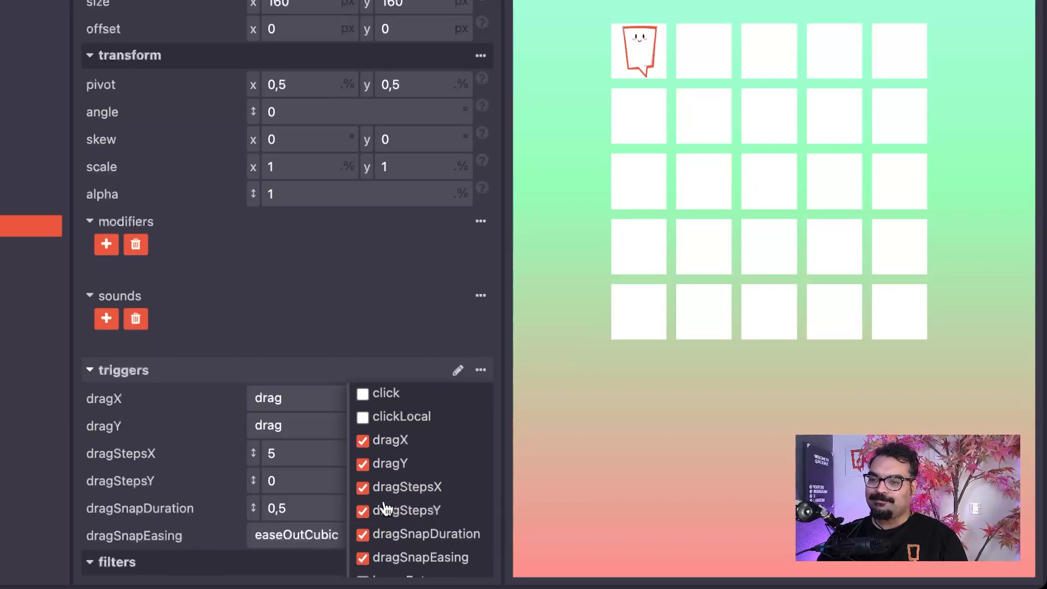
pyautogui.click(207, 428)
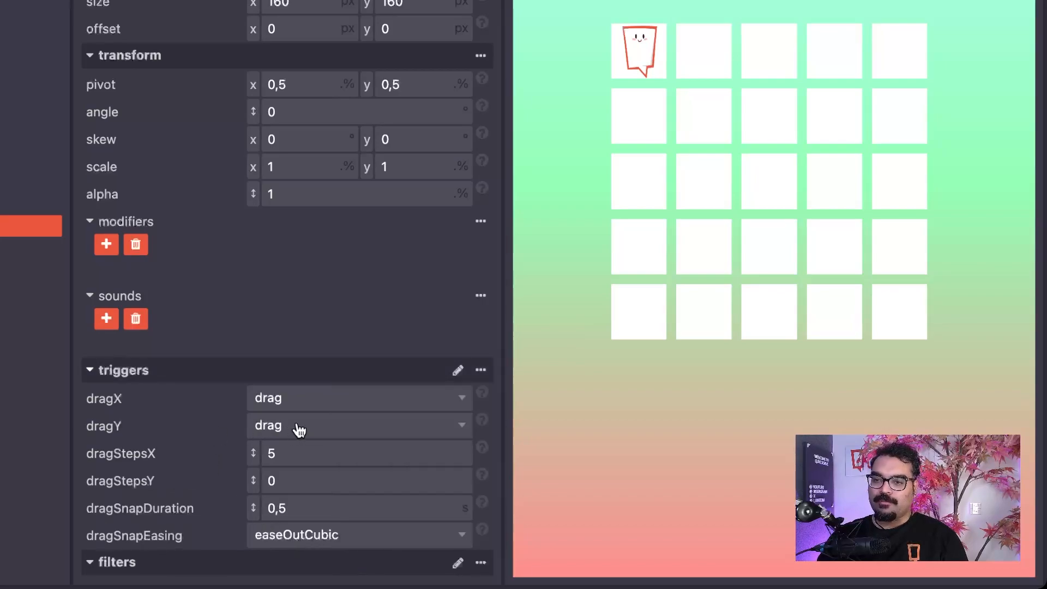
# Step: Set the mascot's dragStepsY to 5 and test moving it across the grid in the preview
pyautogui.click(302, 477)
pyautogui.press('BackSpace')
pyautogui.write('5')
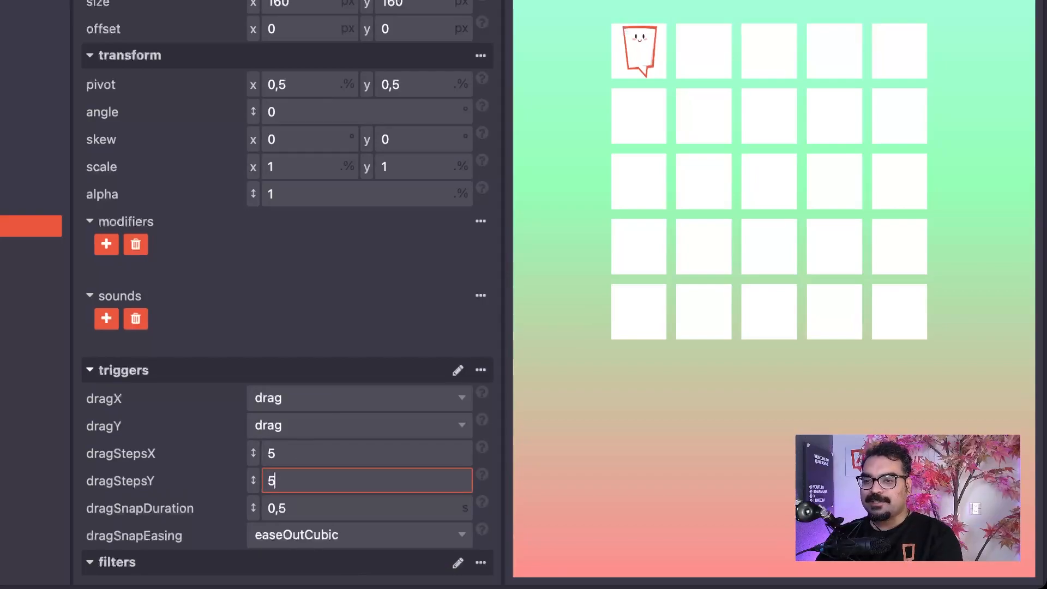
pyautogui.click(534, 439)
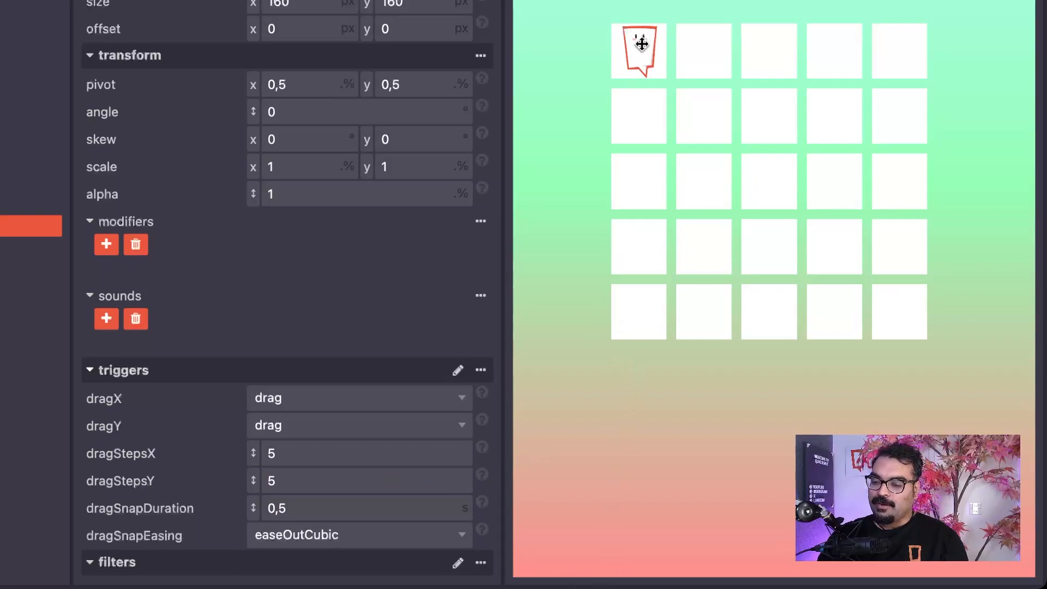
pyautogui.moveTo(642, 44)
pyautogui.mouseDown()
pyautogui.moveTo(638, 243)
pyautogui.moveTo(625, 53)
pyautogui.moveTo(640, 330)
pyautogui.moveTo(641, 58)
pyautogui.mouseUp()
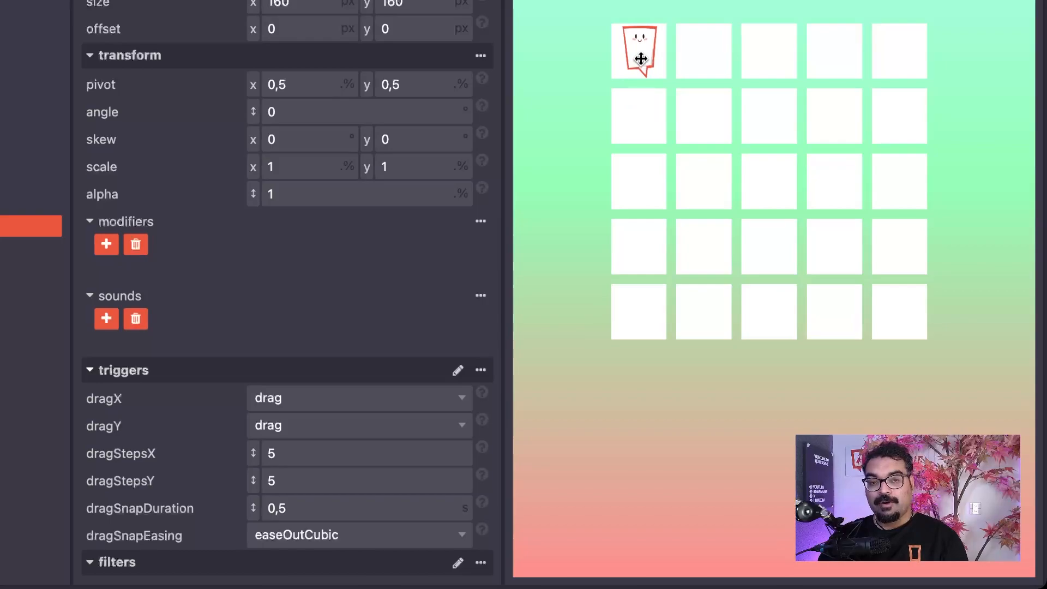